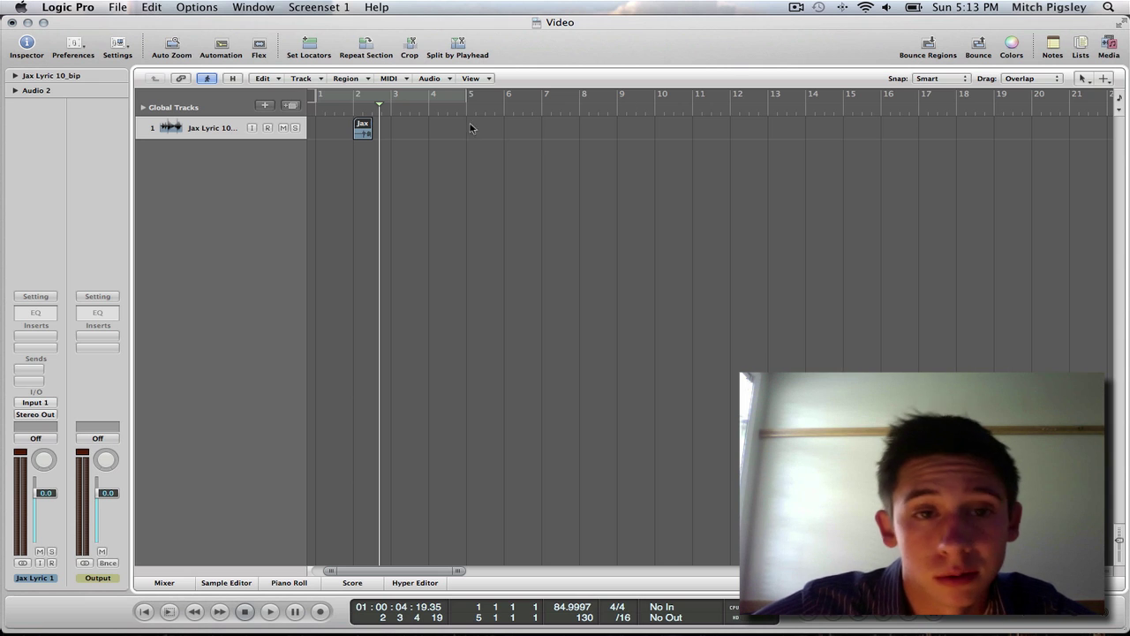
Play the Jax vocal clip from just before bar 2, then stop playback
double_click(340, 113)
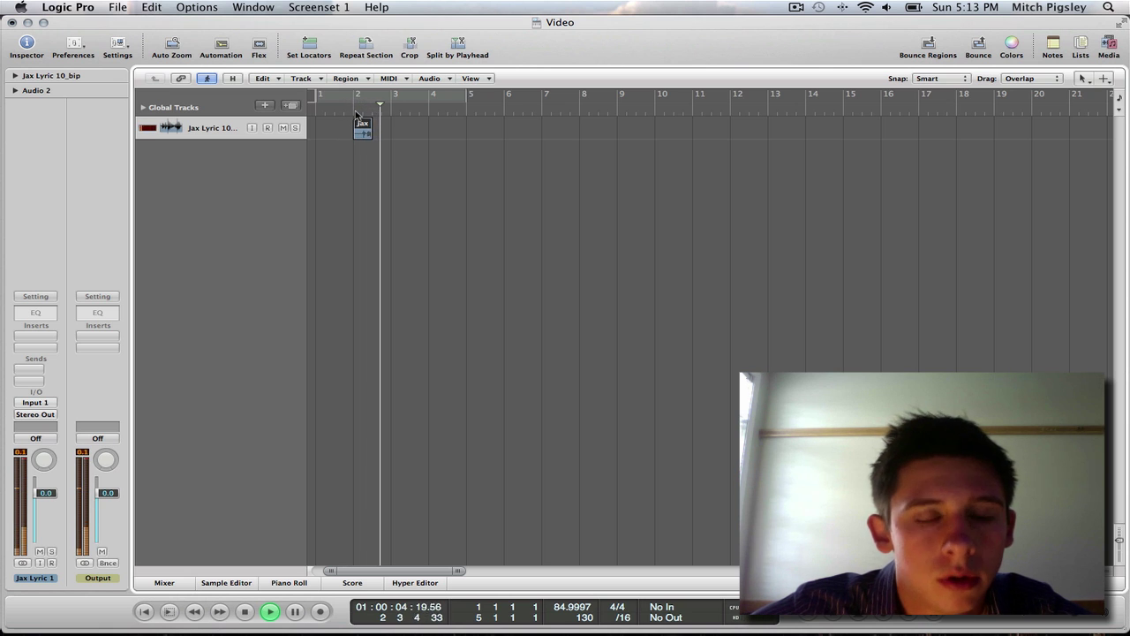
key("space")
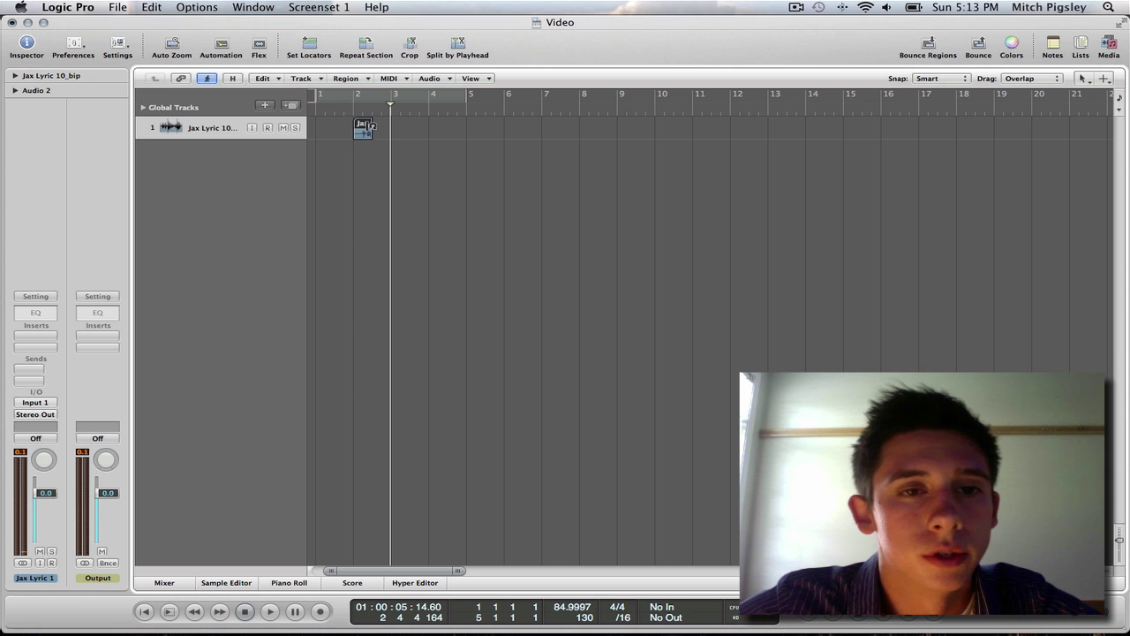
Reverse the Jax vocal clip's audio with Functions > Reverse in the Sample Editor
double_click(362, 128)
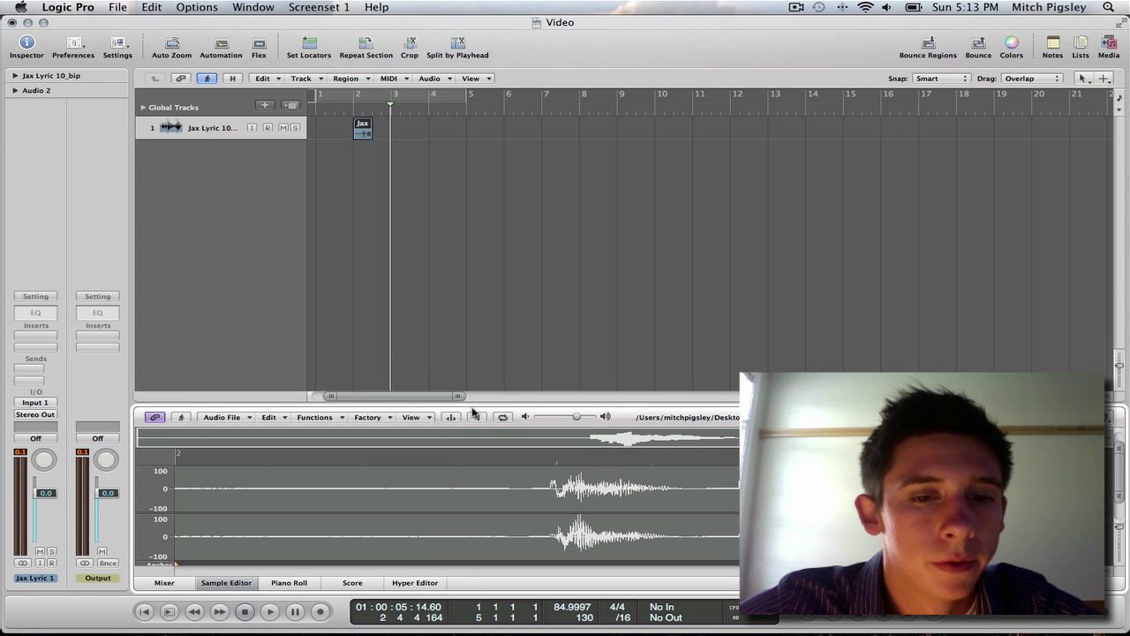
left_click_drag(476, 405, 487, 328)
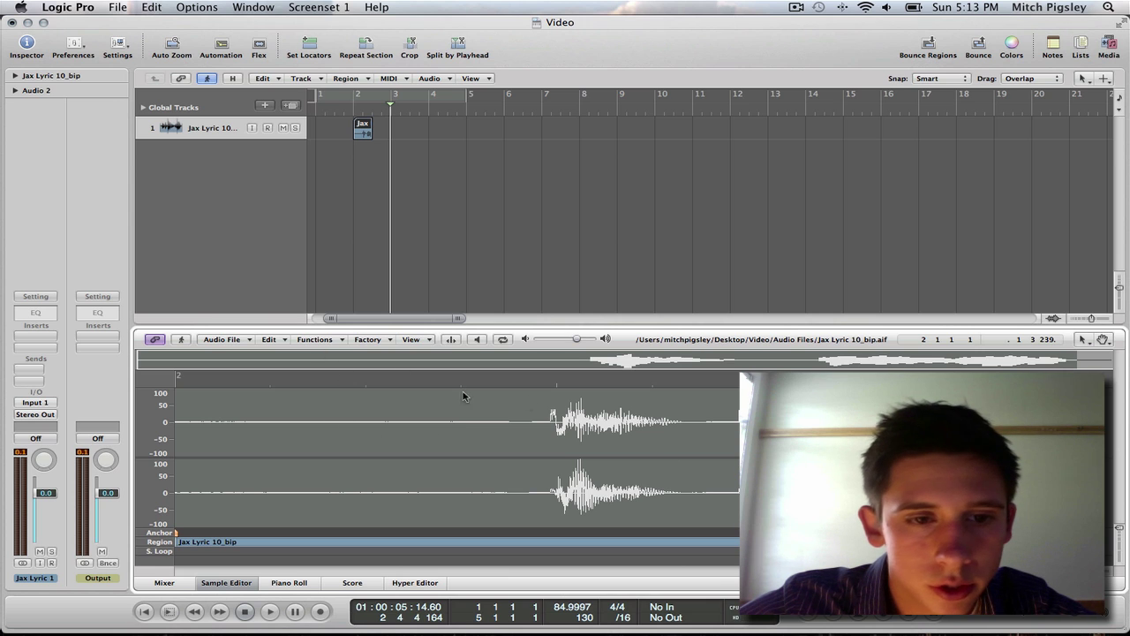
left_click(319, 341)
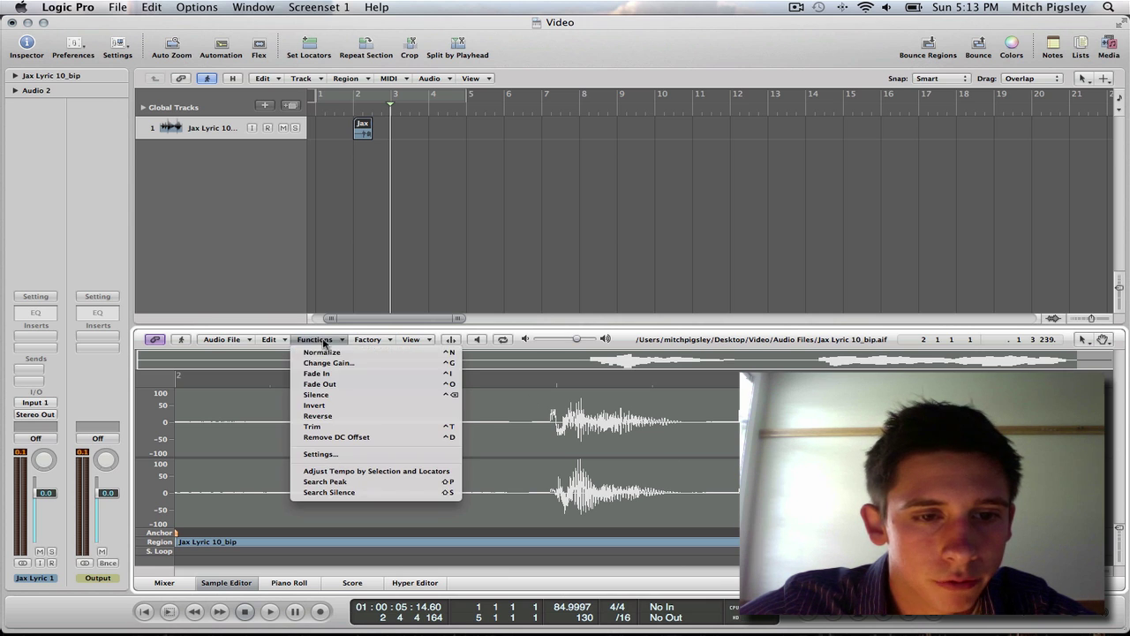
left_click(356, 417)
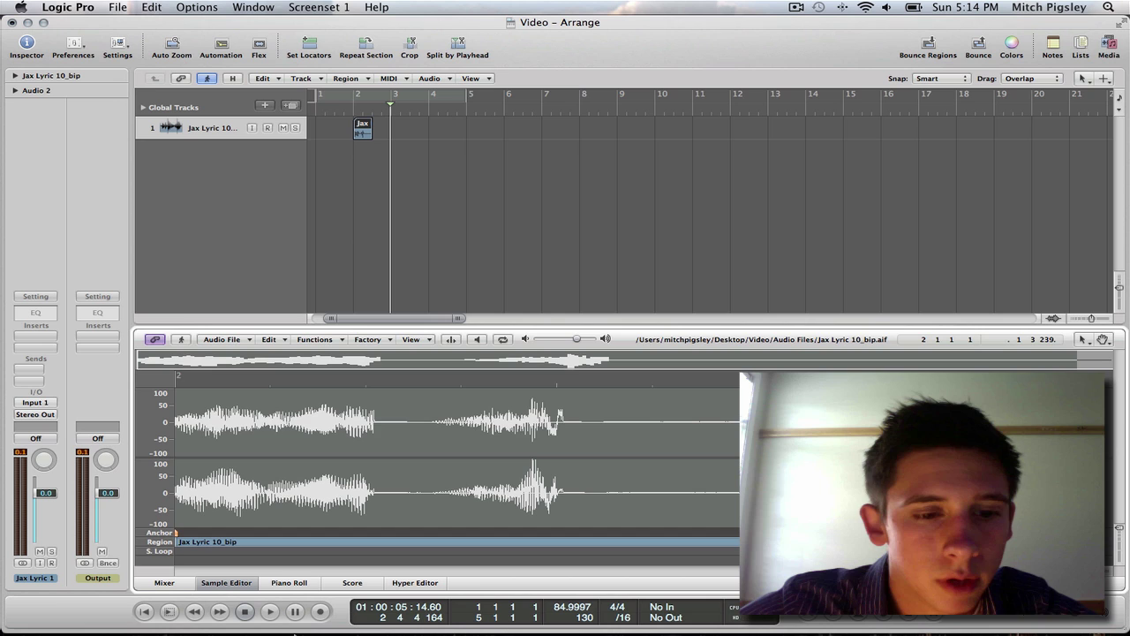
left_click(225, 583)
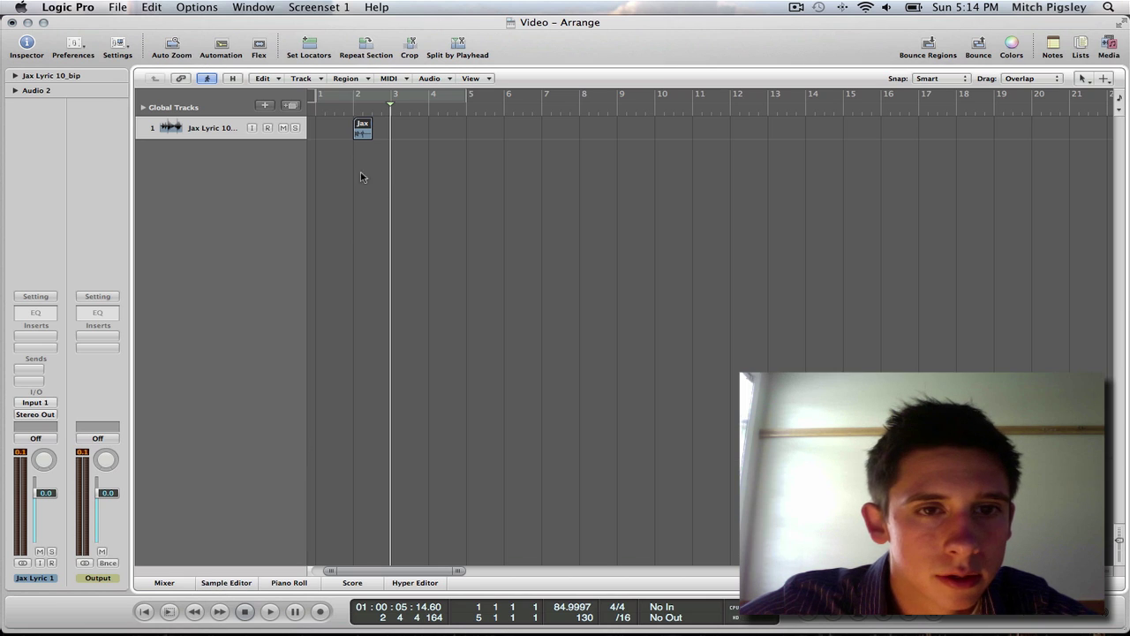
Play the reversed vocal from bar 2, then stop
left_click(351, 113)
key("space")
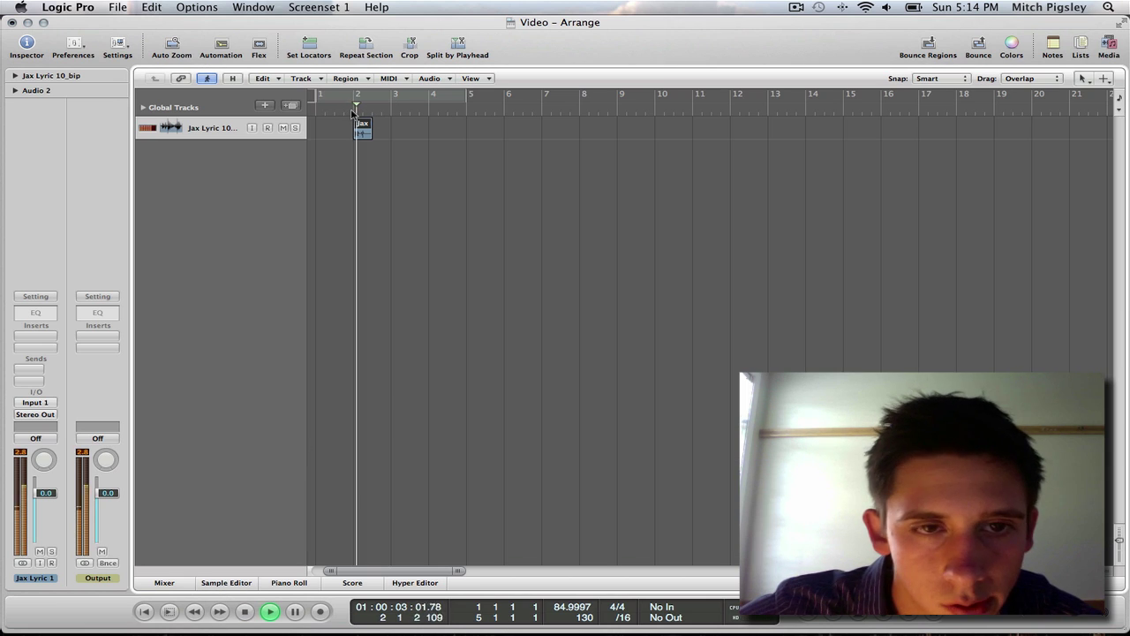
key("space")
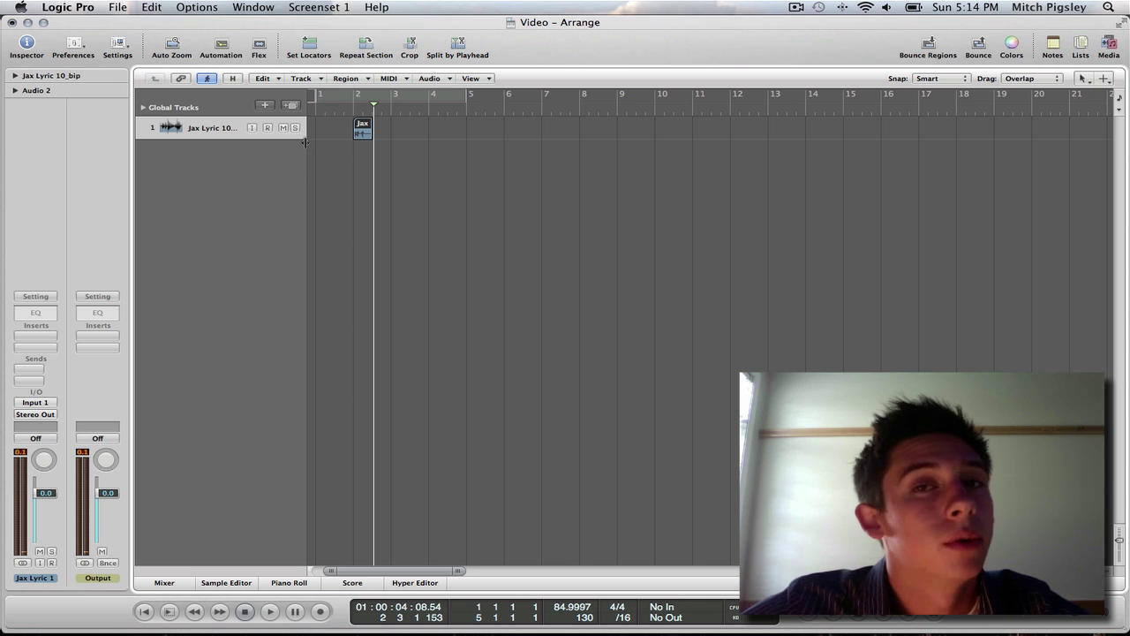
Insert a stereo Tape Delay on the Jax Lyric 1 channel and play the vocal through it
left_click(53, 335)
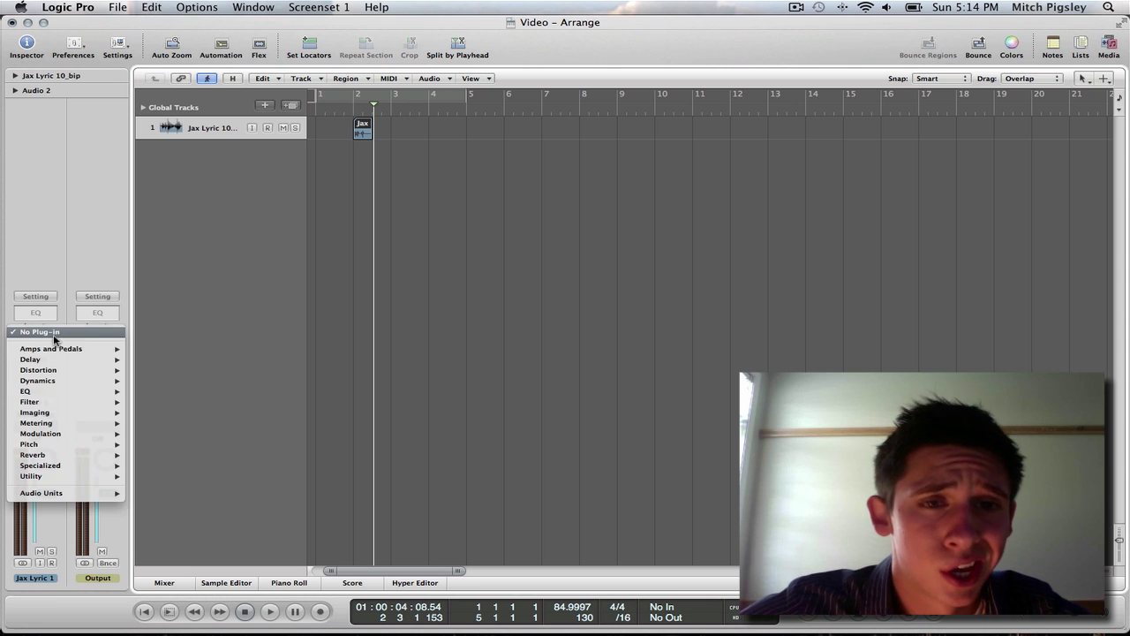
mouse_move(60, 398)
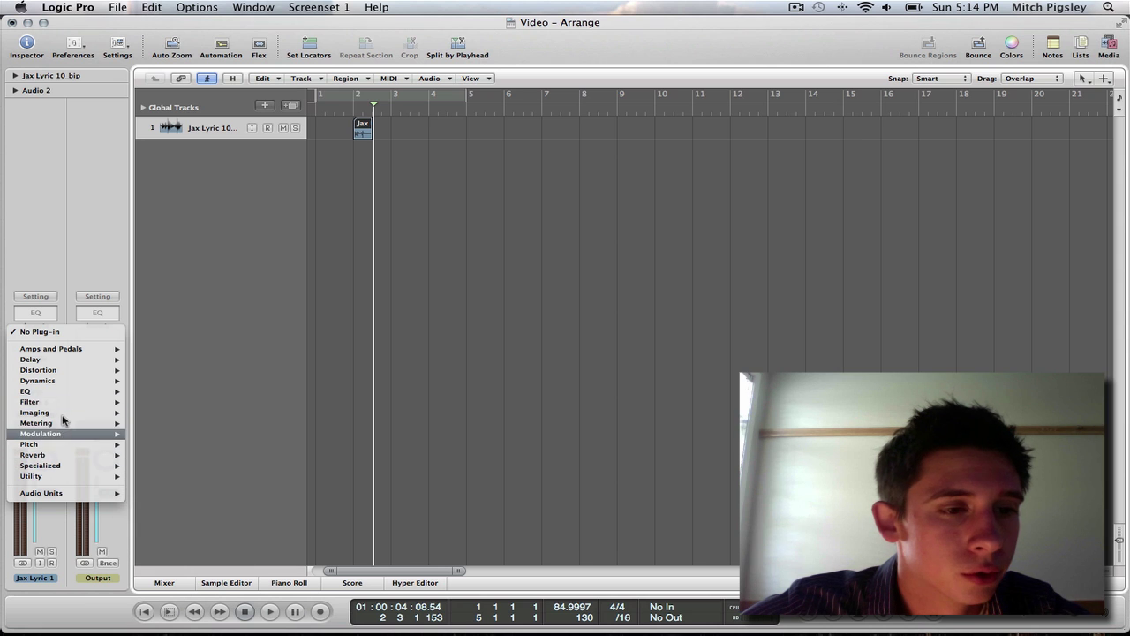
mouse_move(65, 361)
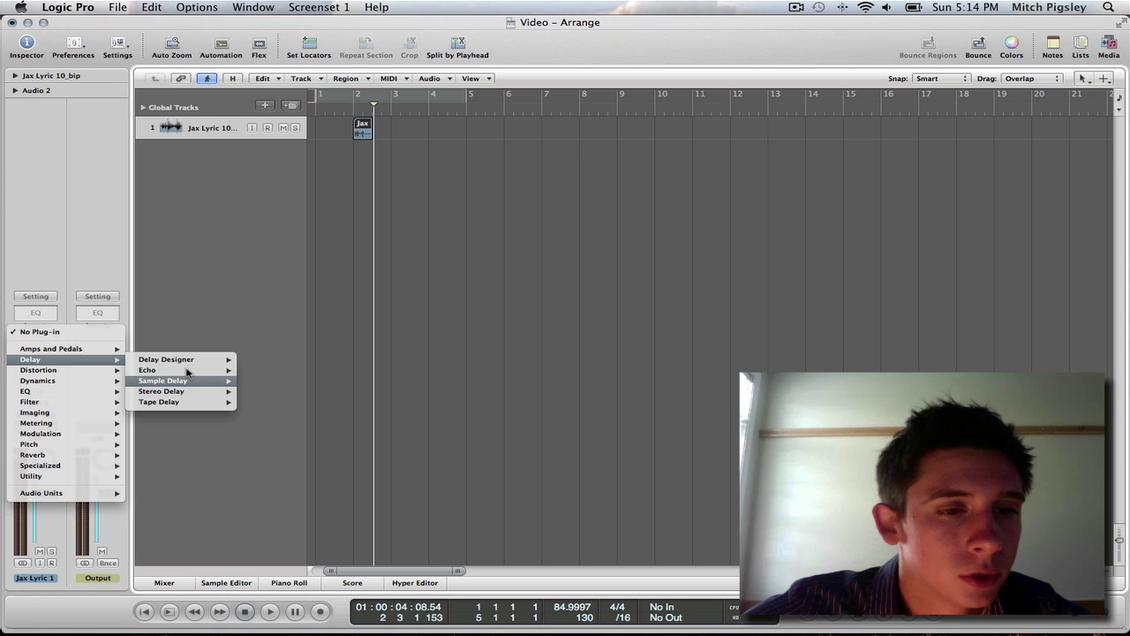
mouse_move(193, 362)
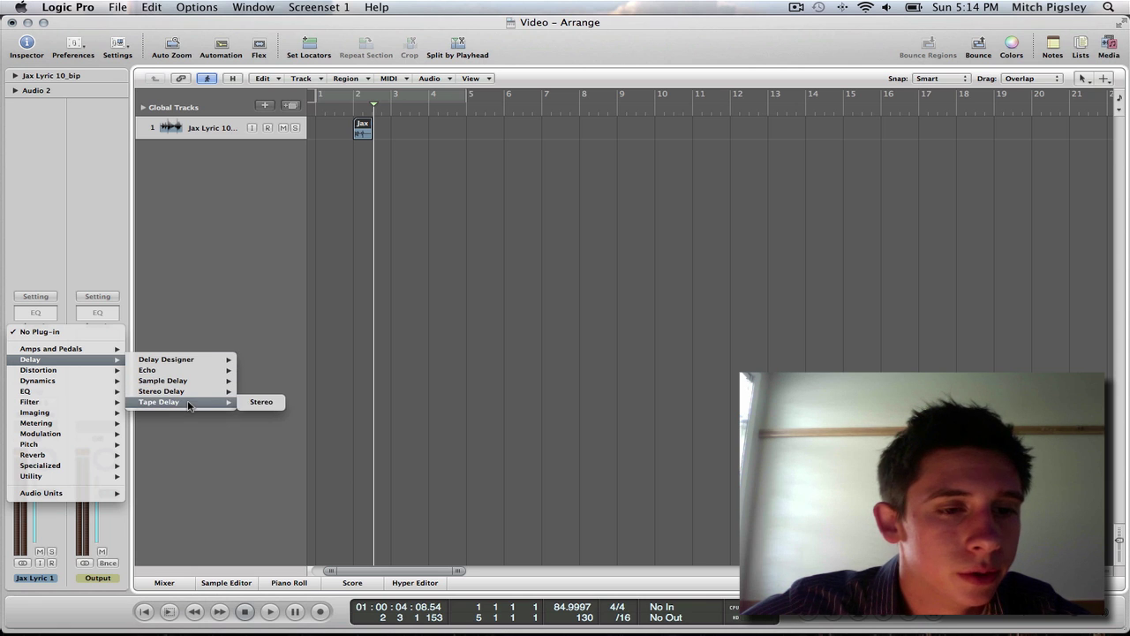
left_click(188, 403)
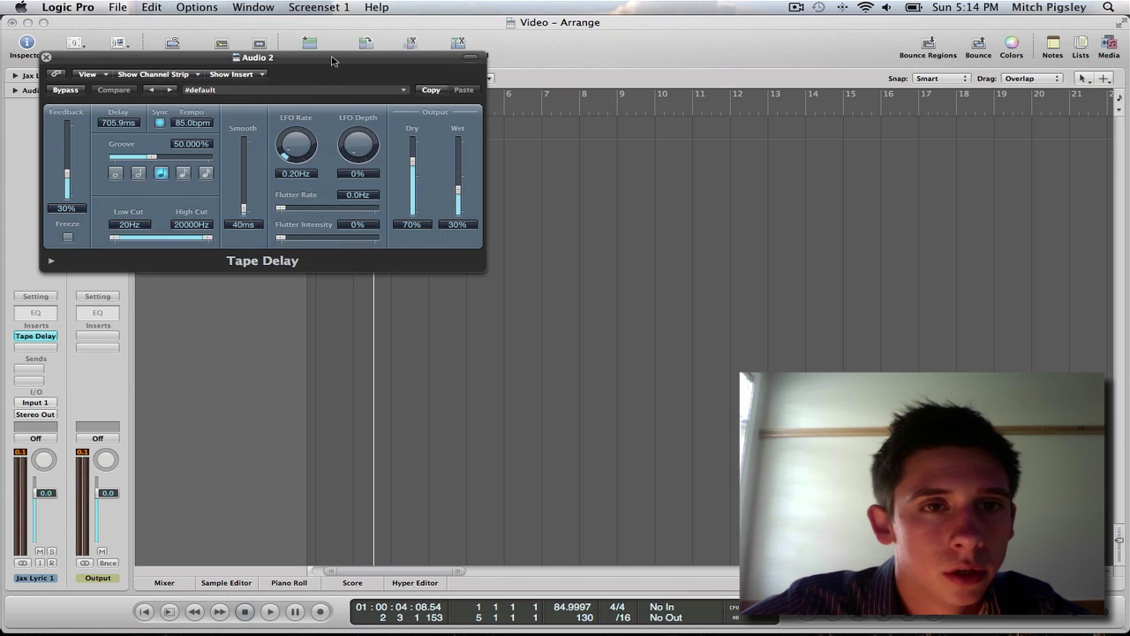
left_click_drag(256, 54, 300, 164)
key("space")
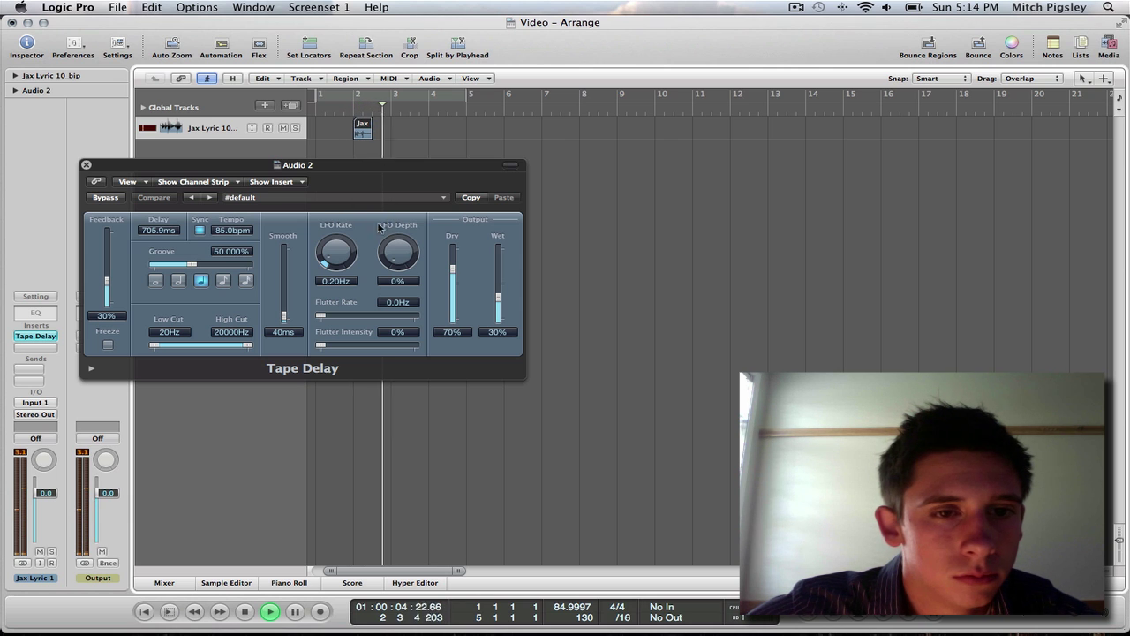
left_click(86, 165)
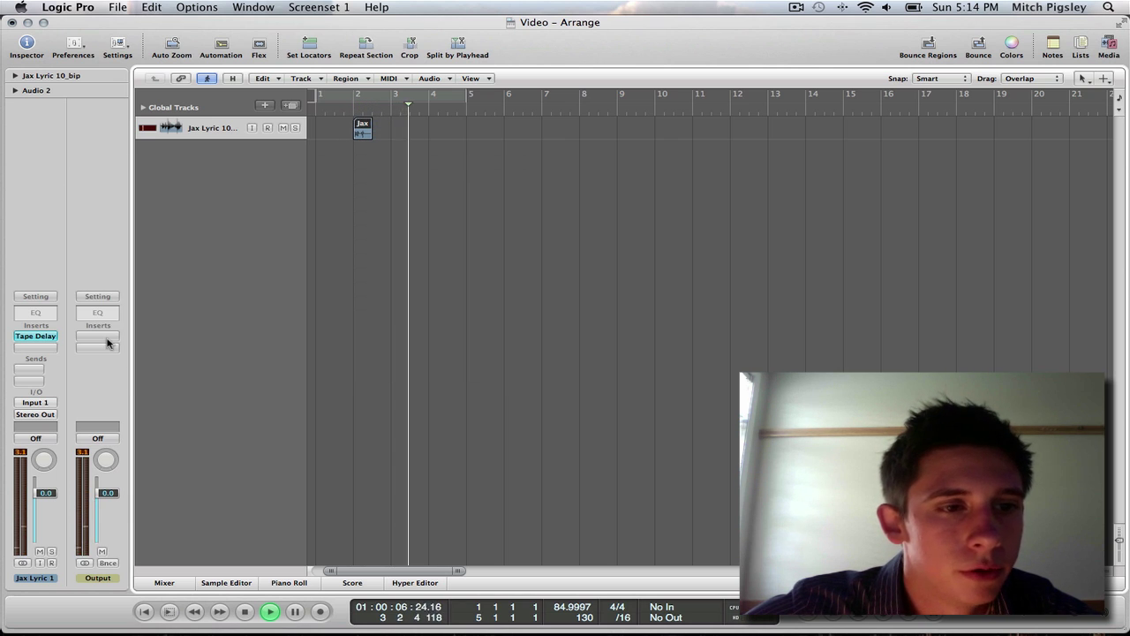
Insert a stereo AVerb in the slot after Tape Delay on the vocal channel
key("space")
left_click(42, 347)
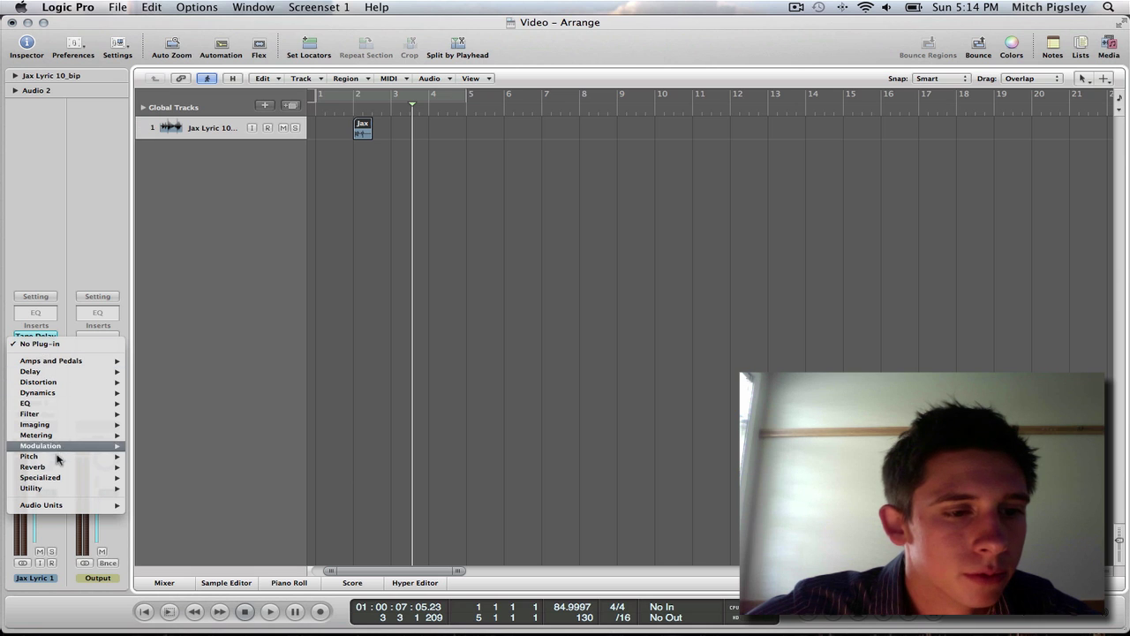
mouse_move(35, 466)
mouse_move(154, 470)
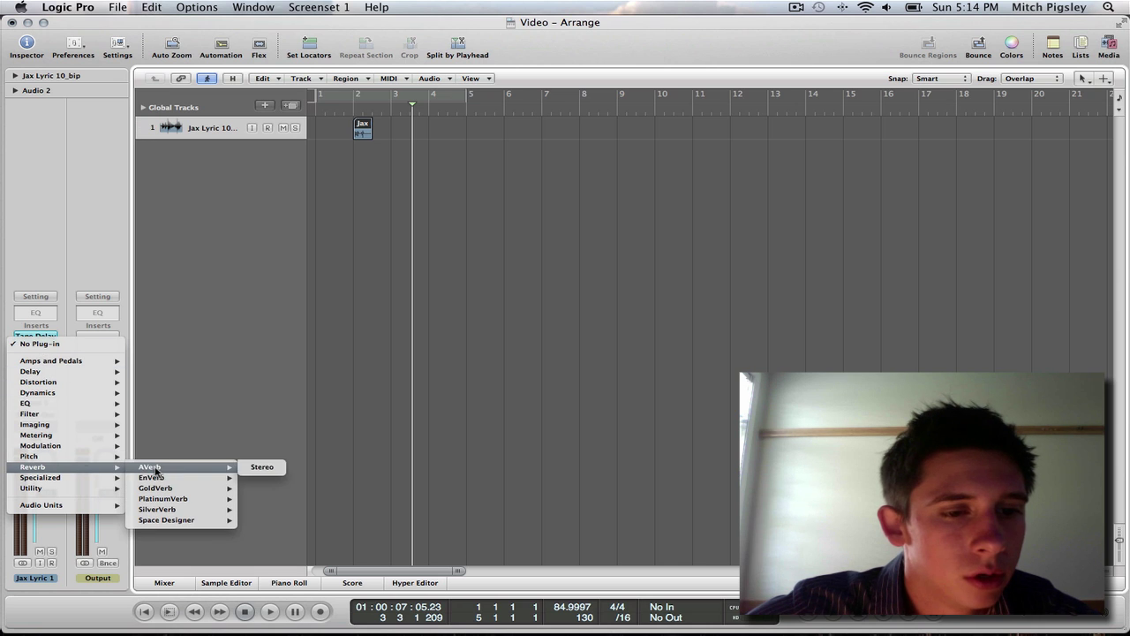
left_click(258, 468)
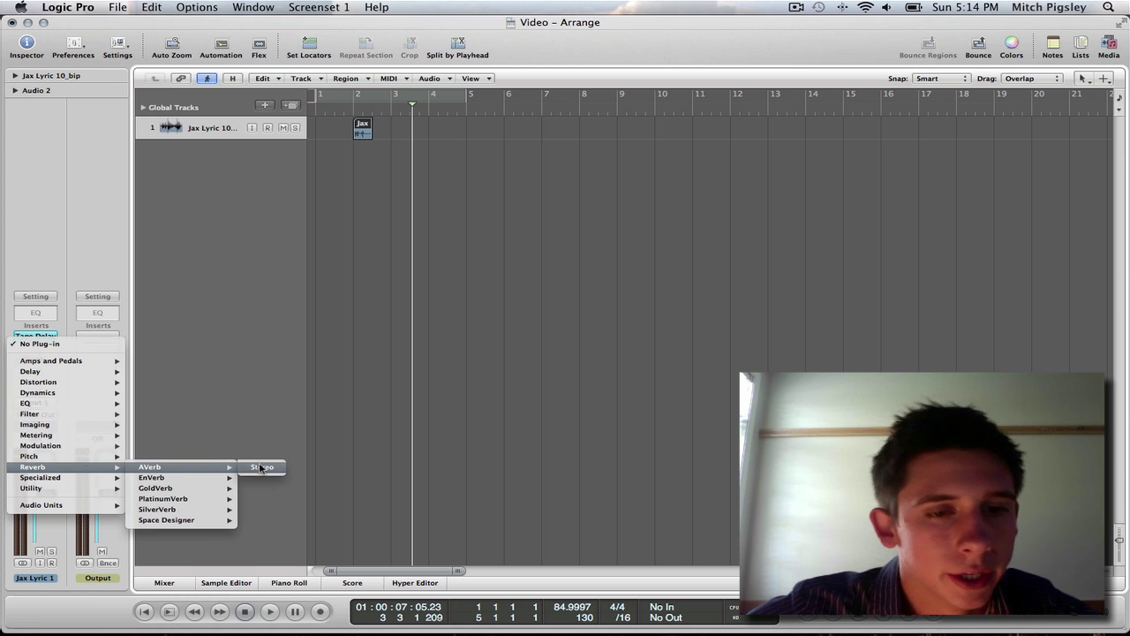
While playing from bar 2, set AVerb room size 136, reflectivity 41% and mix 29%
left_click(350, 109)
key("space")
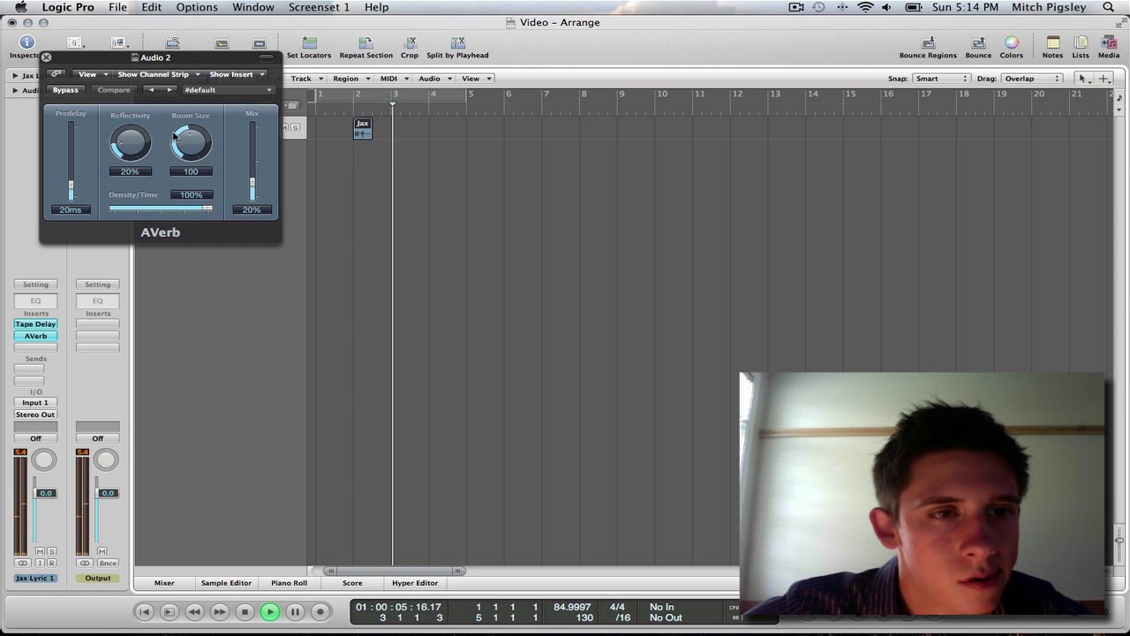
left_click_drag(175, 132, 196, 129)
left_click_drag(130, 139, 134, 125)
left_click_drag(252, 189, 252, 180)
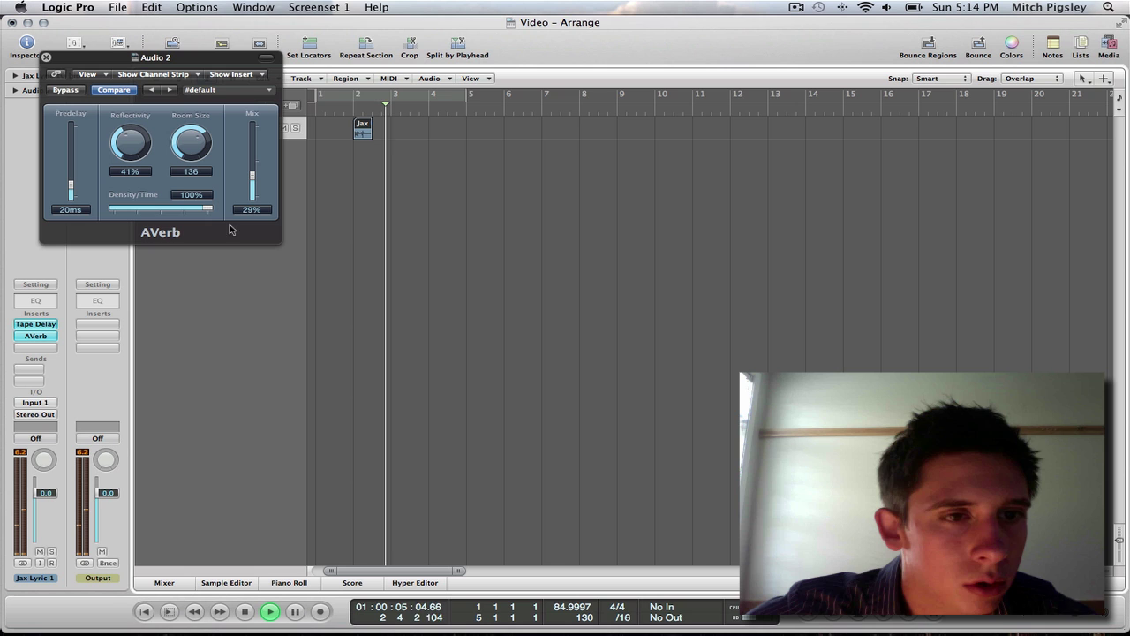
key("space")
left_click(46, 57)
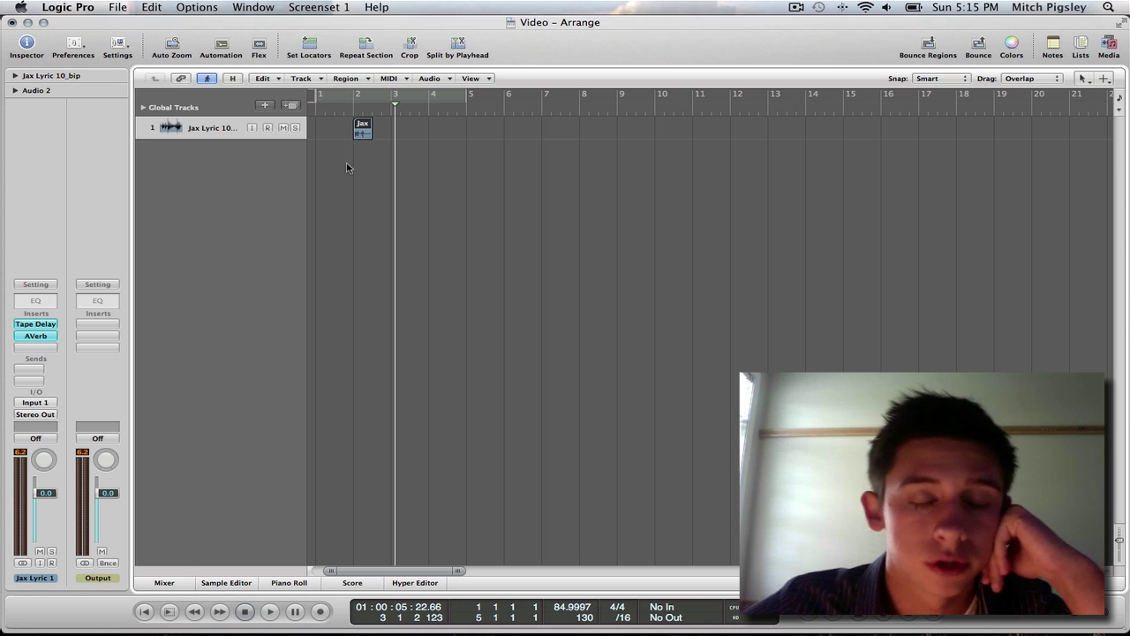
Bounce the vocal region in place from bar 2 to a new 'Lyric Reverse' track, muting the original
left_click(352, 111)
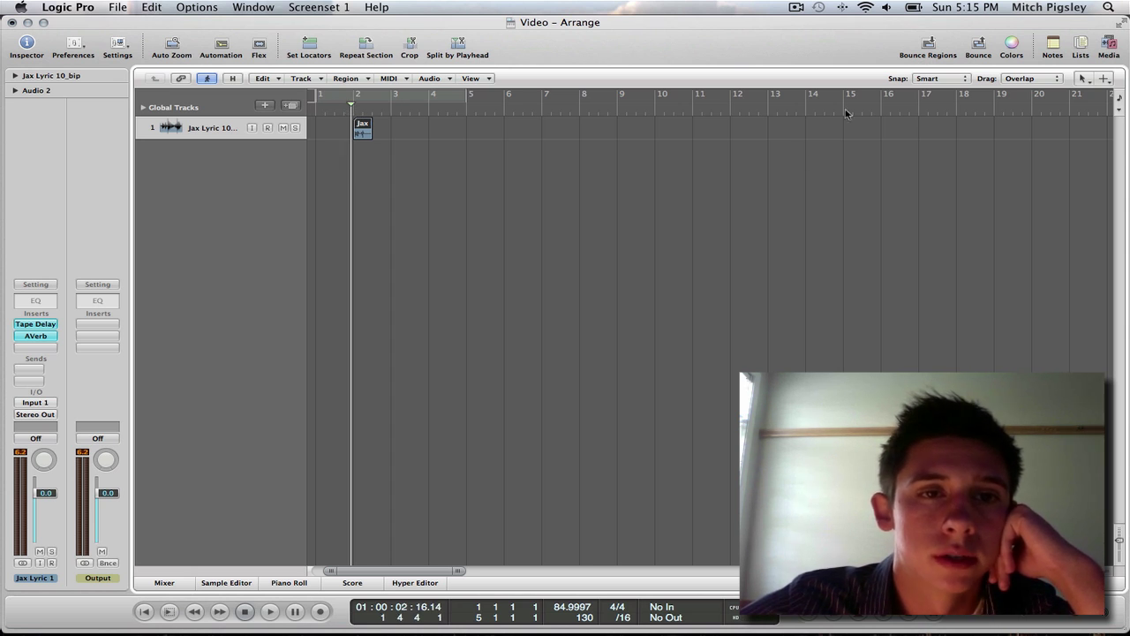
left_click(919, 48)
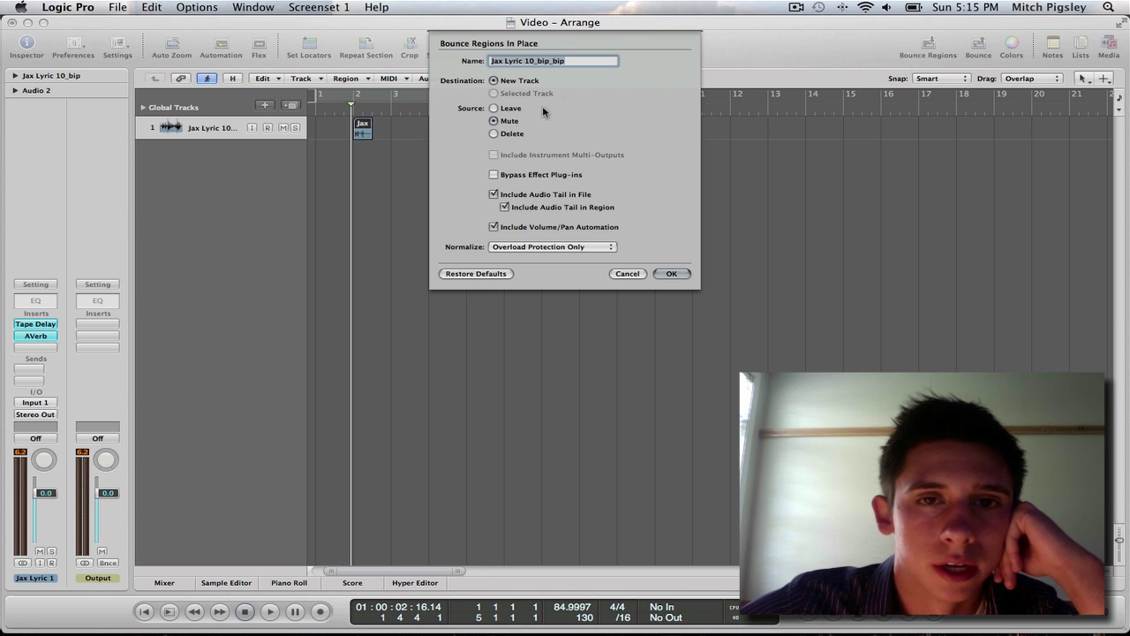
type("Lyric R")
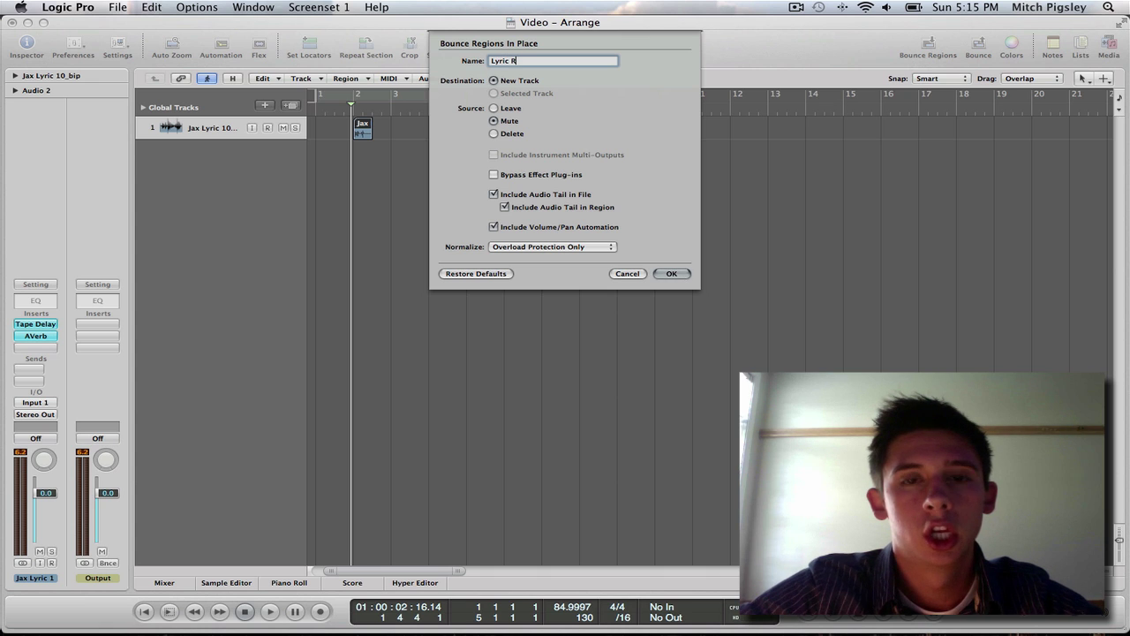
type("everes")
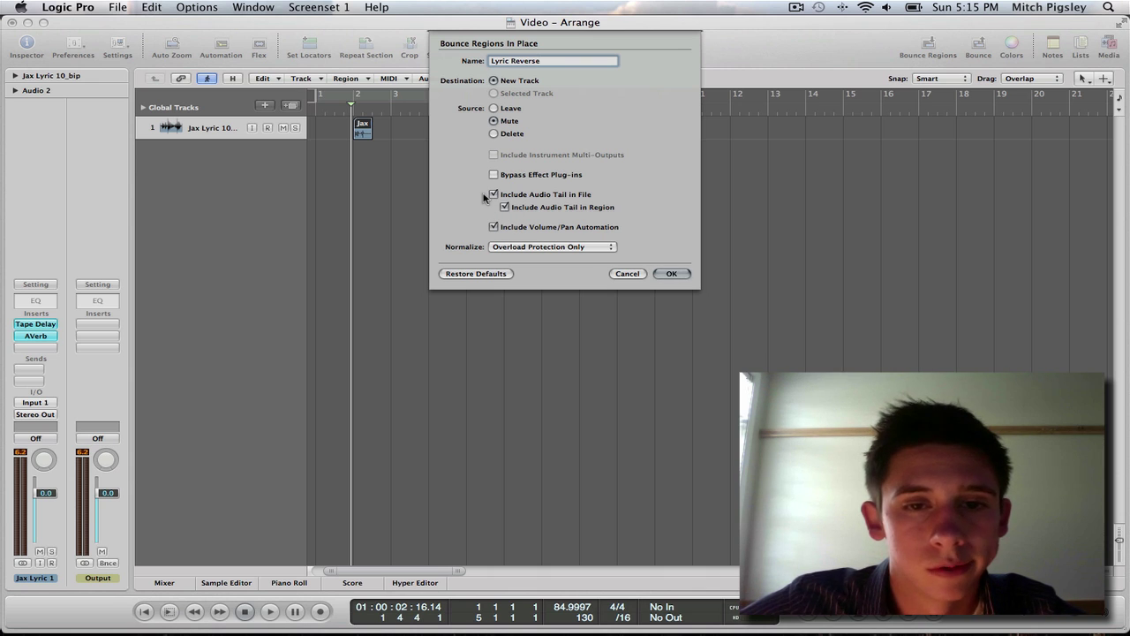
key("Return")
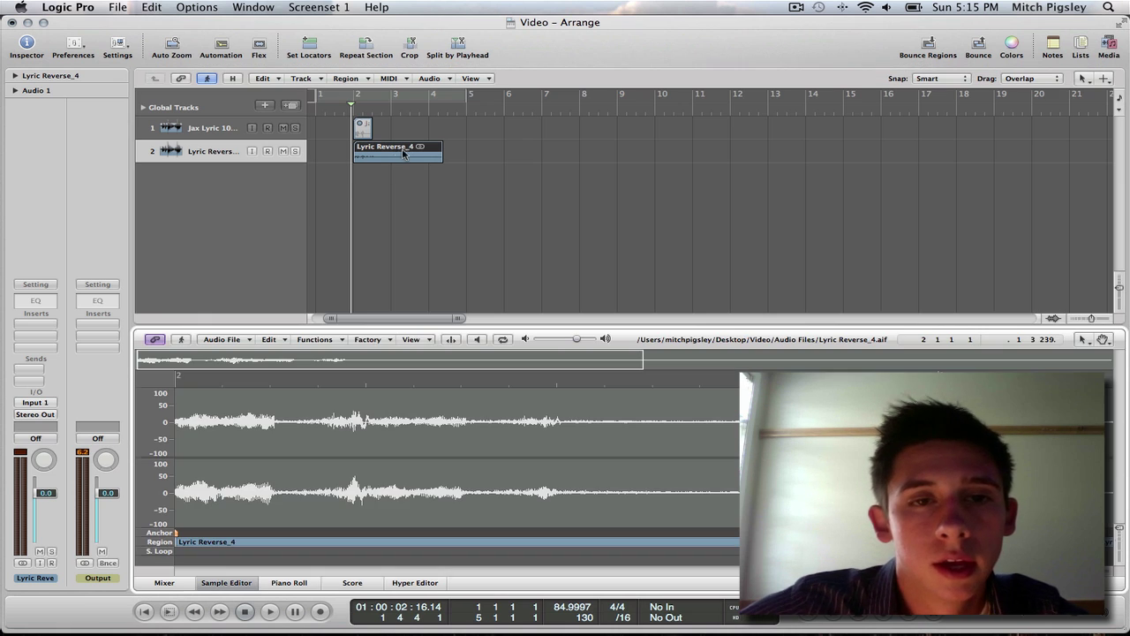
Reverse the bounced Lyric Reverse_4 audio and play it back
left_click(343, 342)
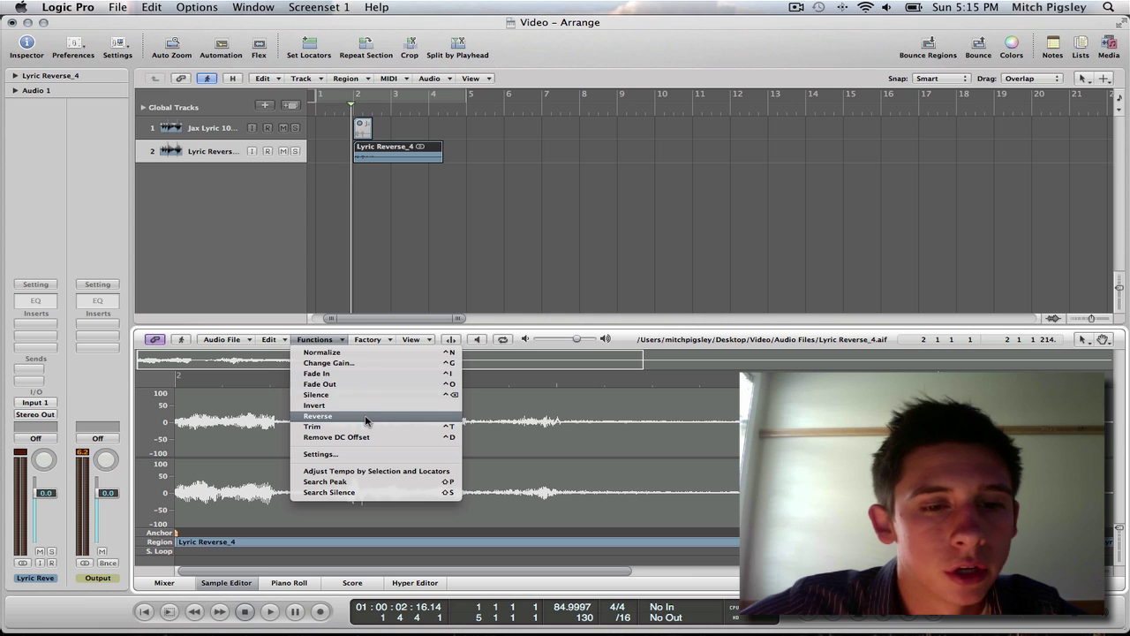
left_click(366, 417)
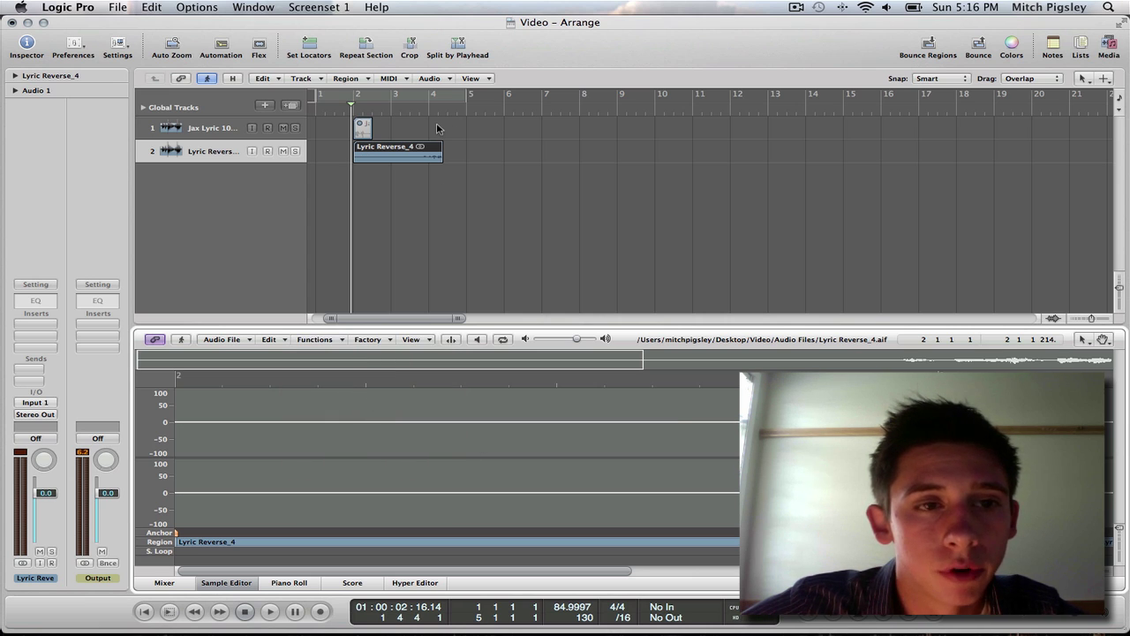
left_click(385, 111)
key("space")
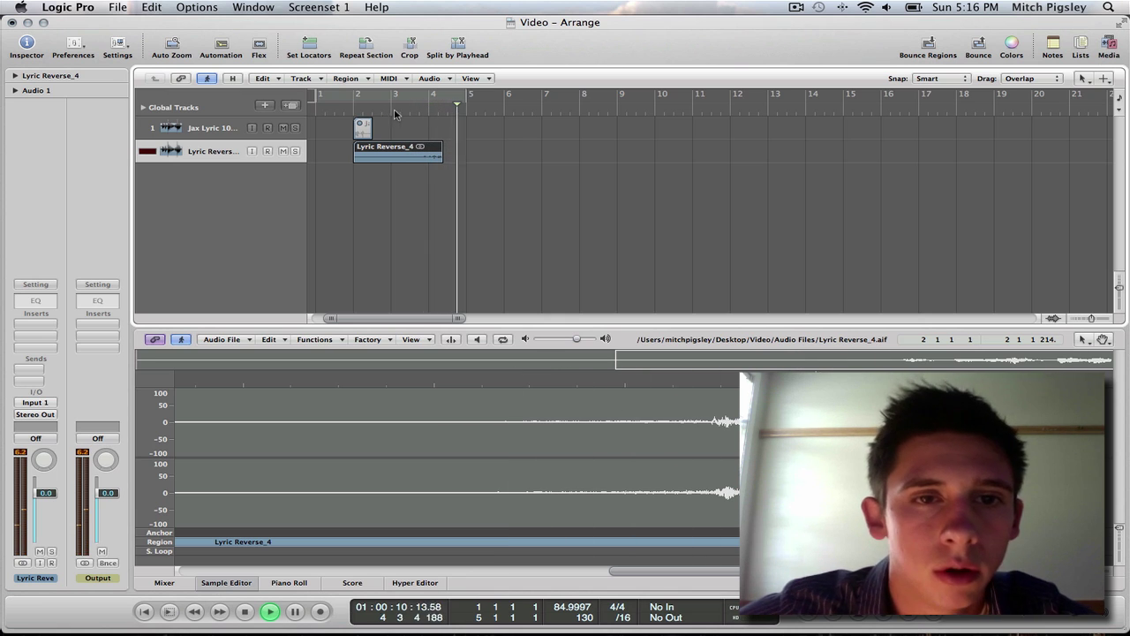
key("space")
Replay the reversed reverb swell from just past bar 3, then stop
left_click(406, 111)
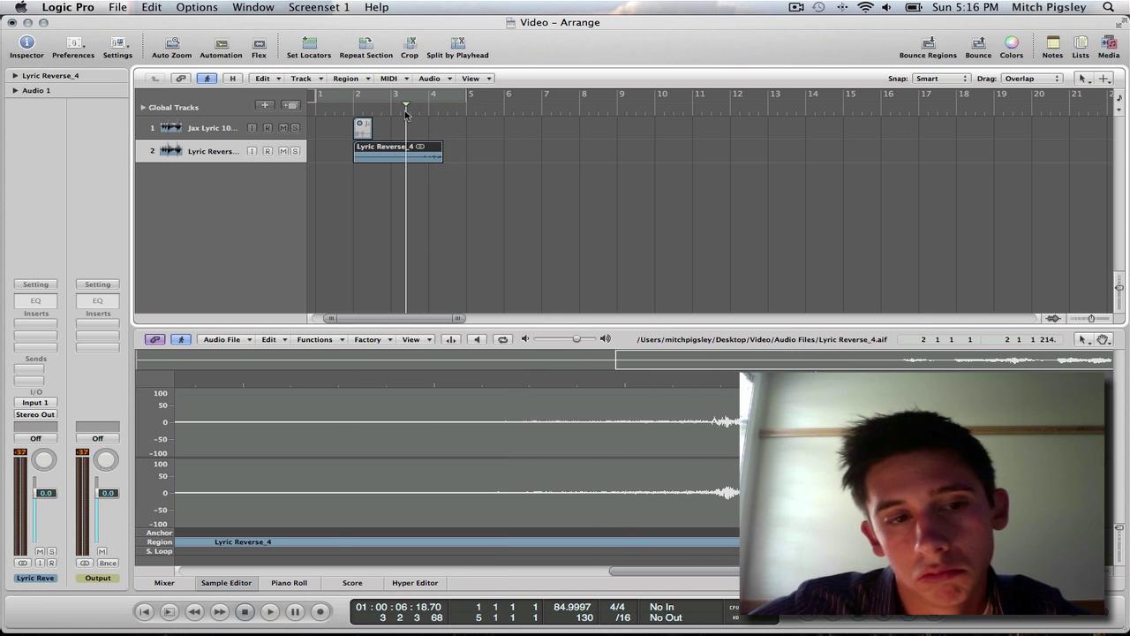
key("space")
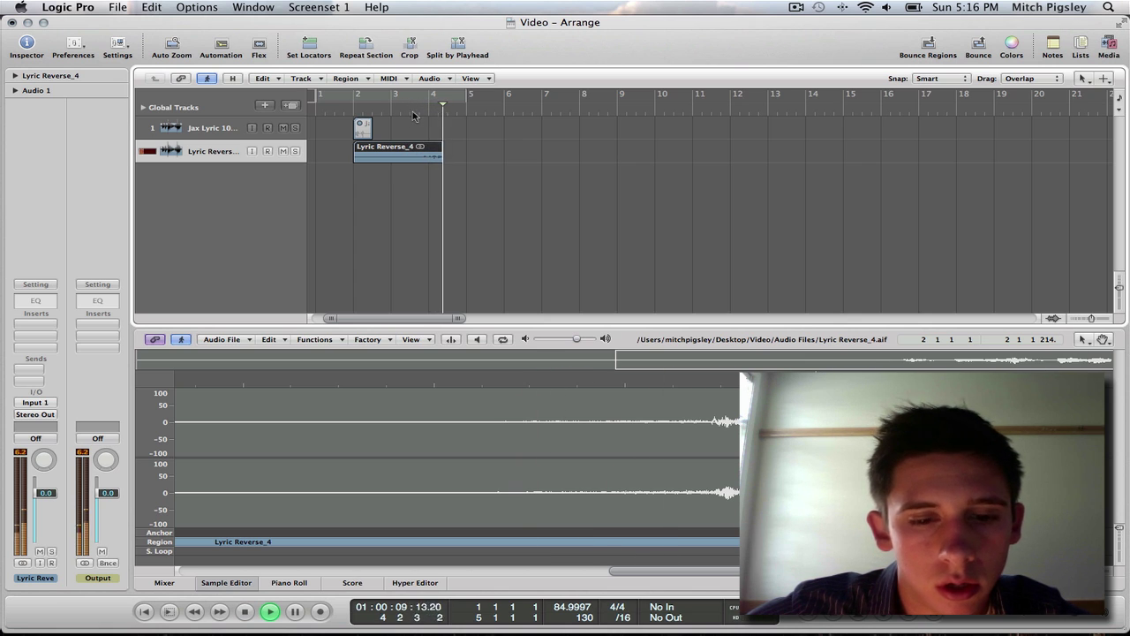
key("space")
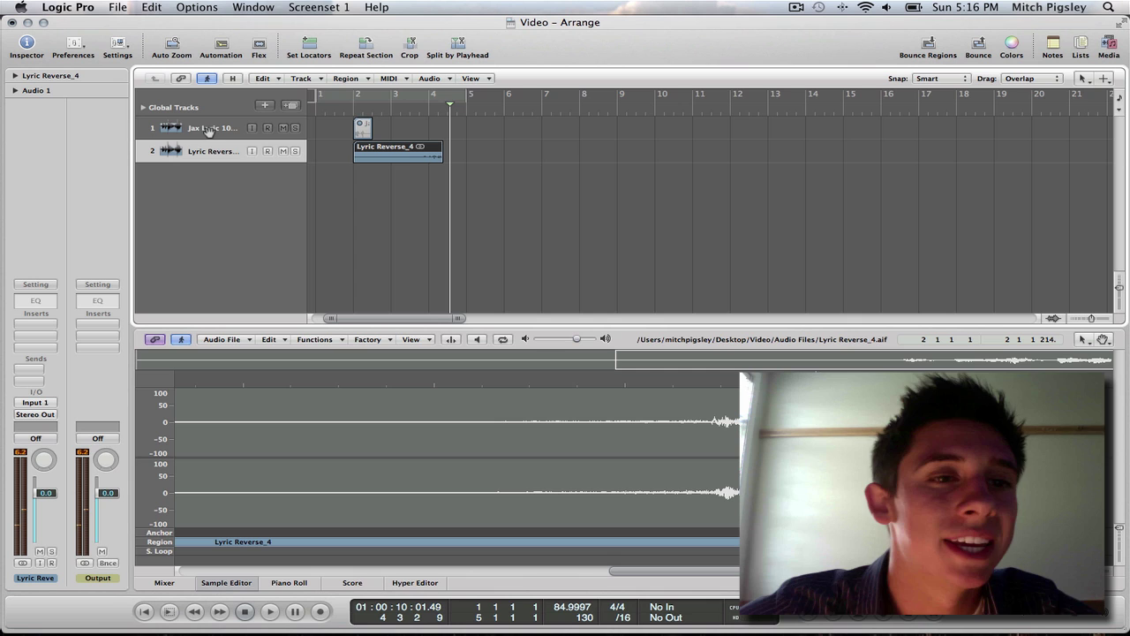
Select the original Jax Lyric 10_bip track to show its waveform and inserts
left_click(215, 126)
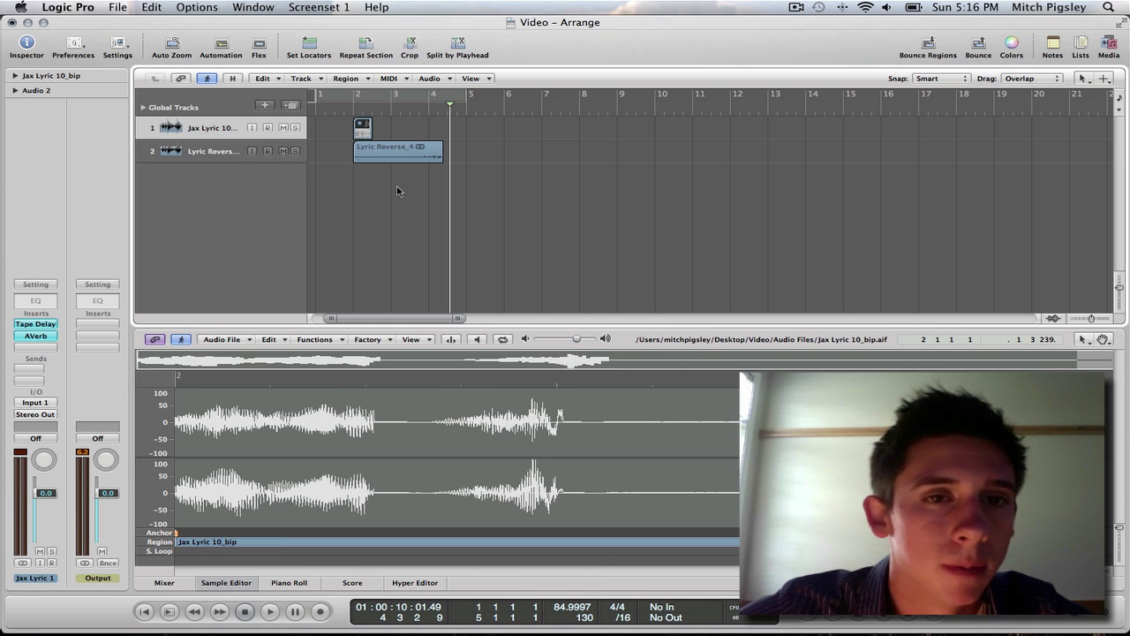